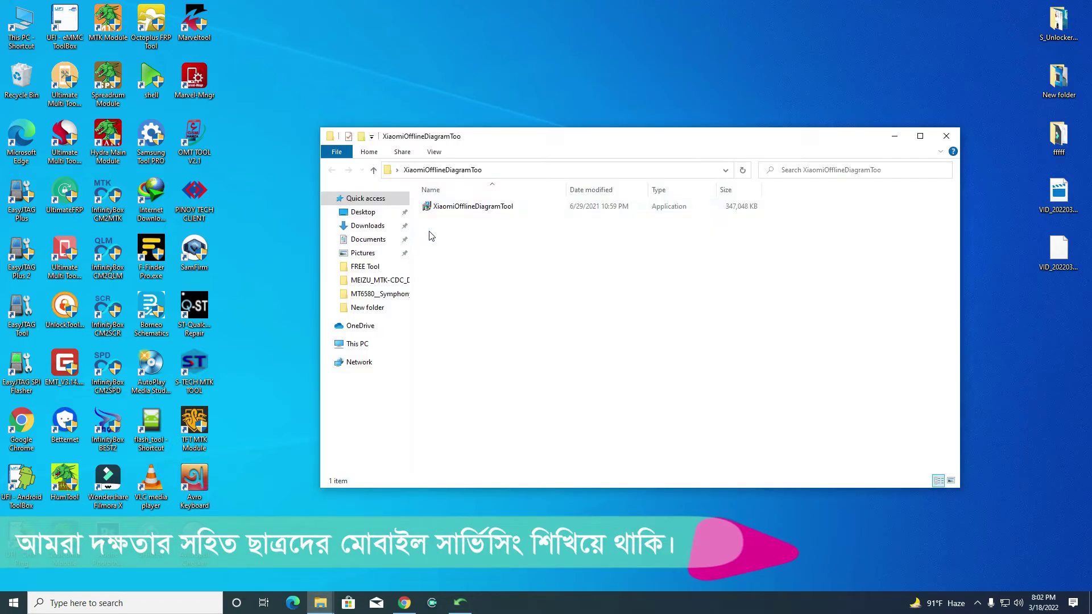
Install XiaomiOfflineDiagramTool from its setup file using the default destination folder, and close the folder window.
left_click(458, 206)
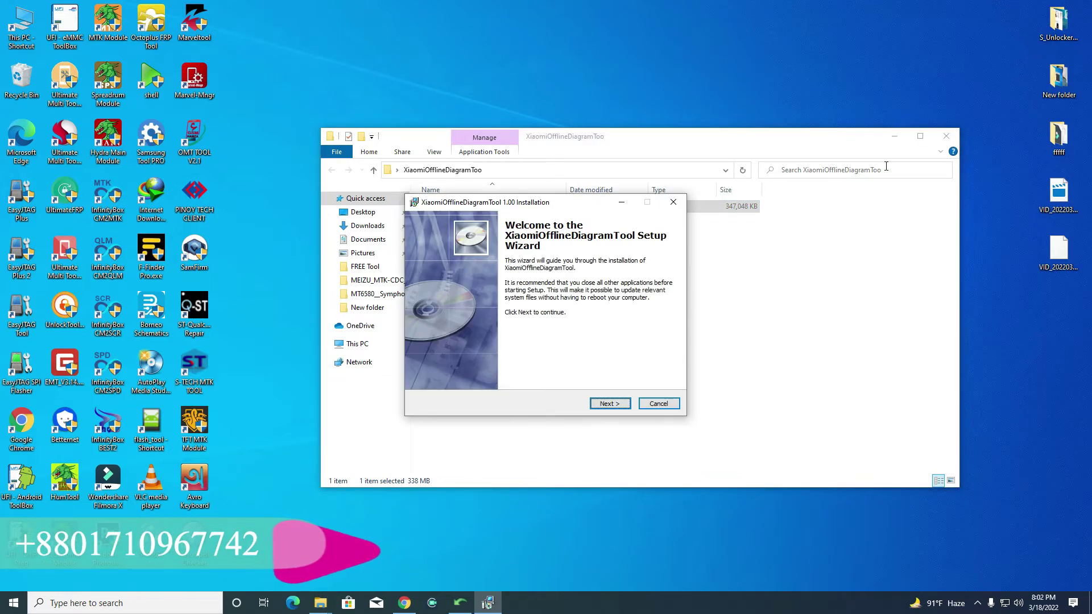
left_click(946, 136)
left_click(610, 403)
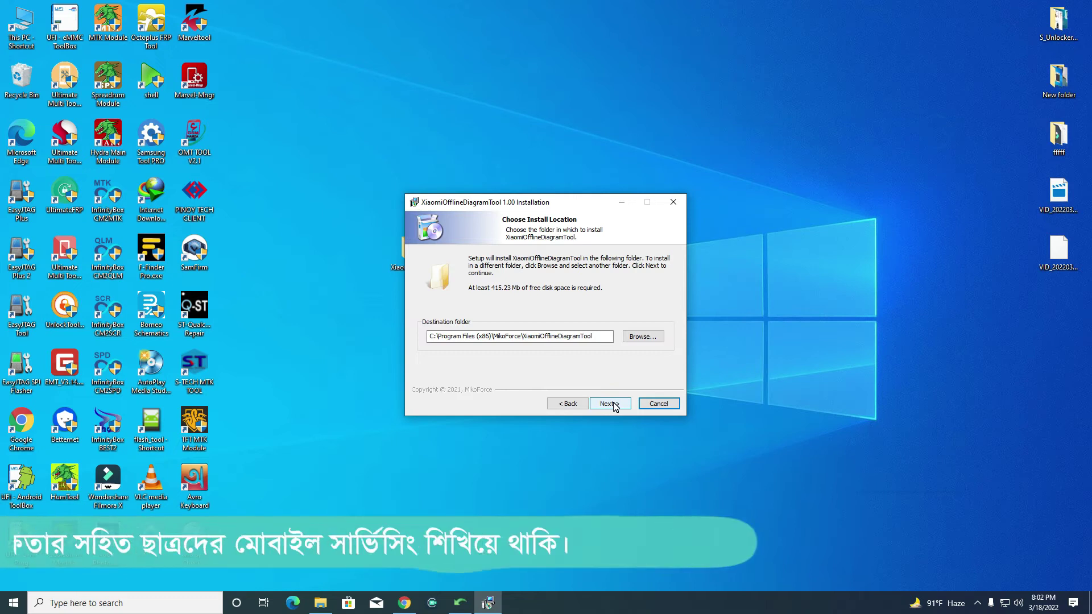
left_click(609, 404)
left_click(613, 403)
left_click(614, 403)
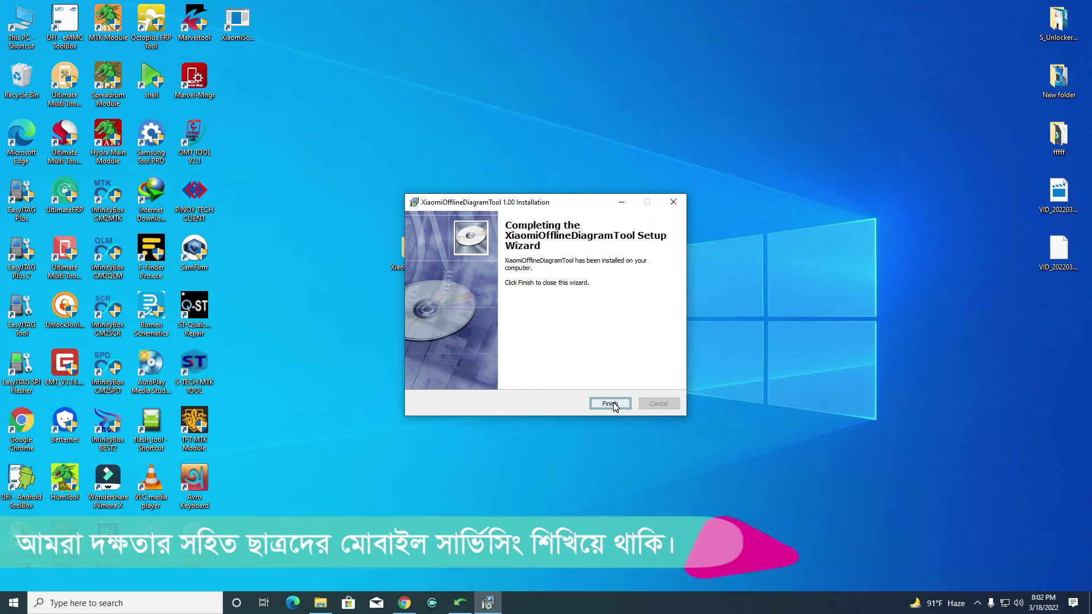
left_click(611, 403)
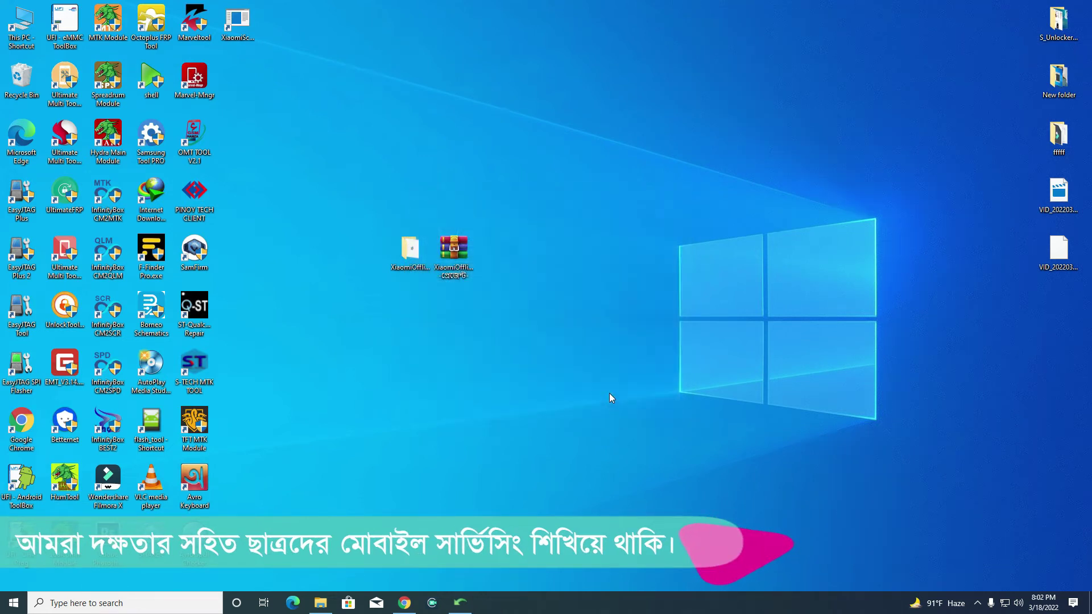
Refresh the desktop, try to launch the installed tool from its XiaomiSchematic desktop shortcut, and dismiss the message.
right_click(500, 170)
left_click(530, 205)
double_click(238, 22)
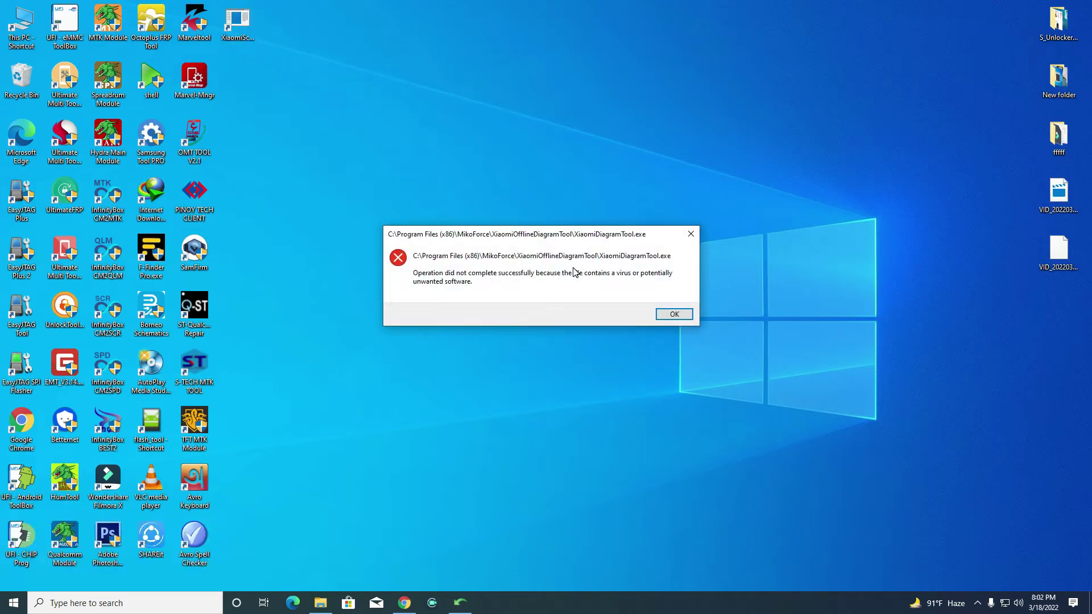
left_click(691, 234)
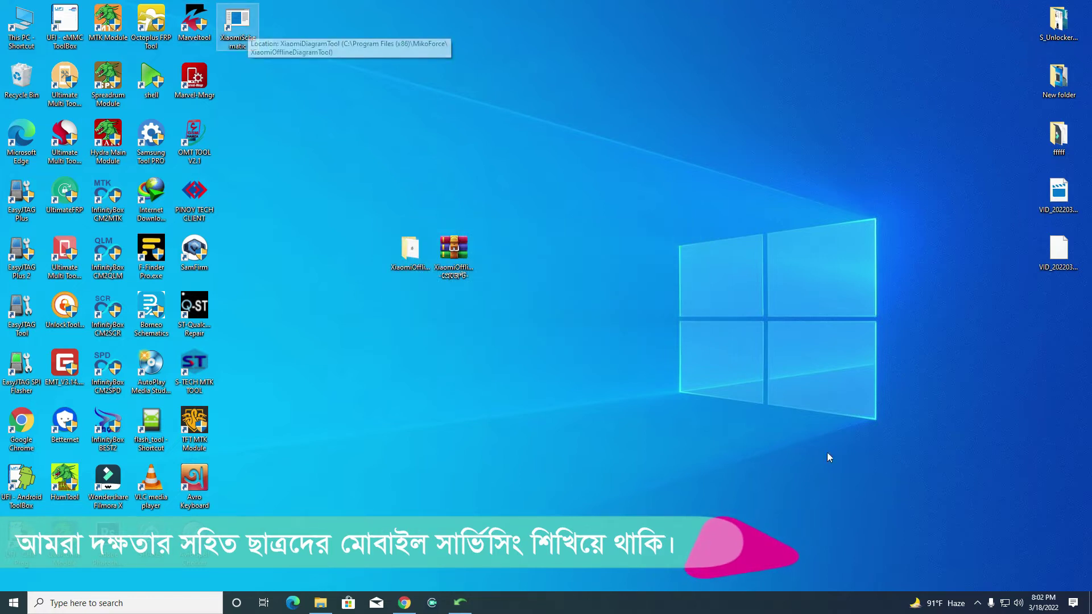
Switch to Windows Security and turn off real-time protection in the virus & threat protection settings.
left_click(977, 603)
left_click(956, 558)
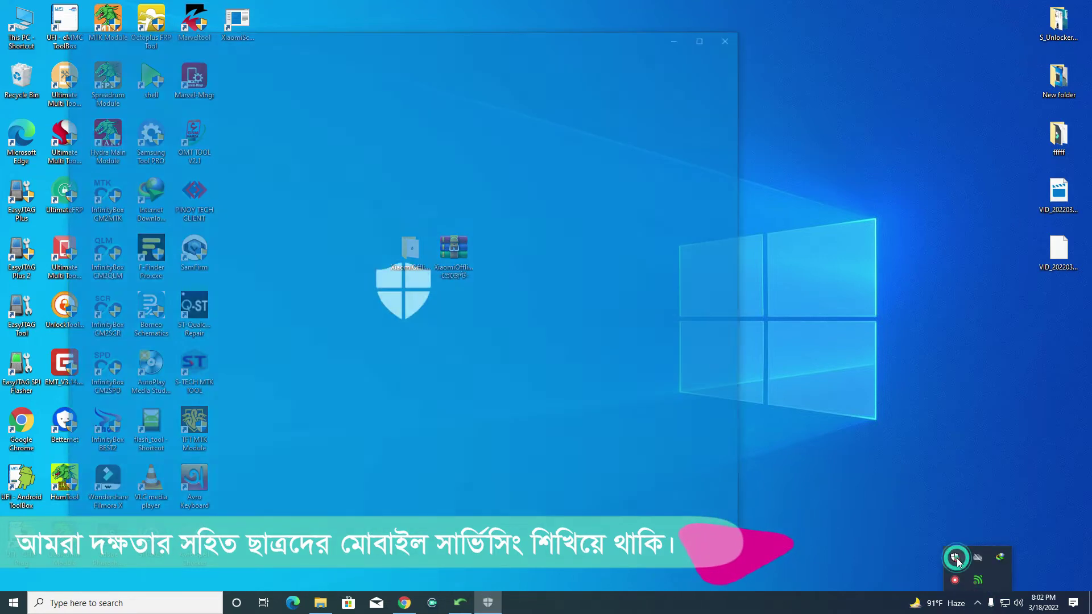
left_click(333, 177)
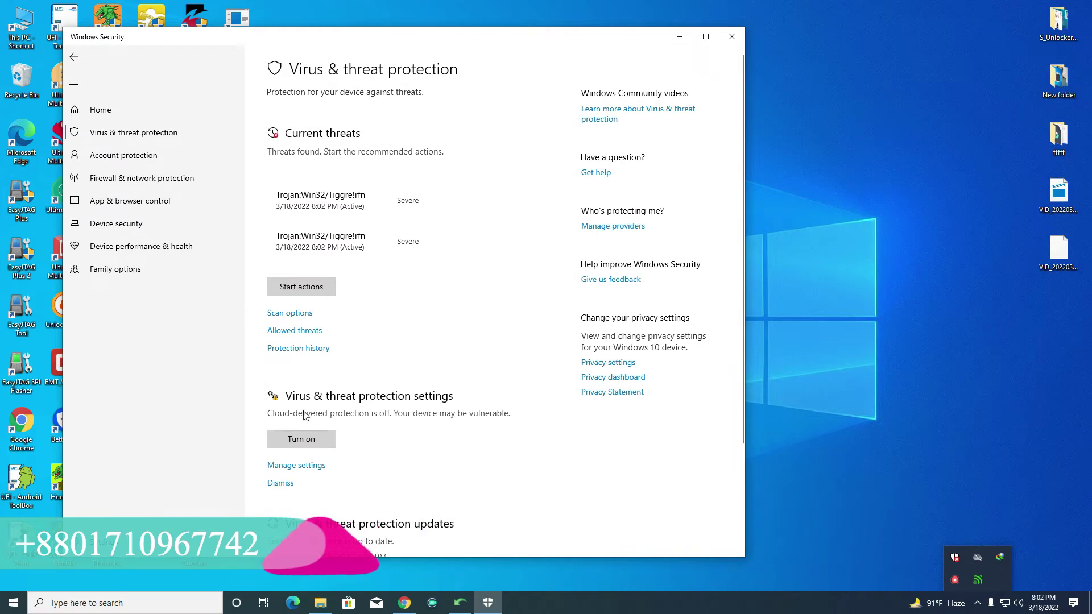
left_click(311, 467)
left_click(282, 207)
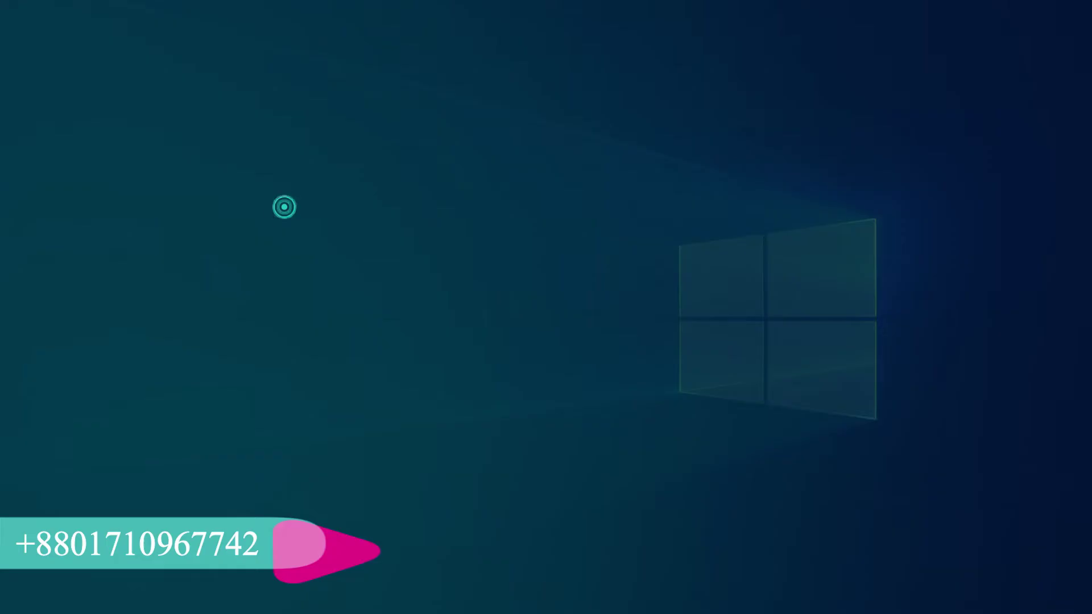
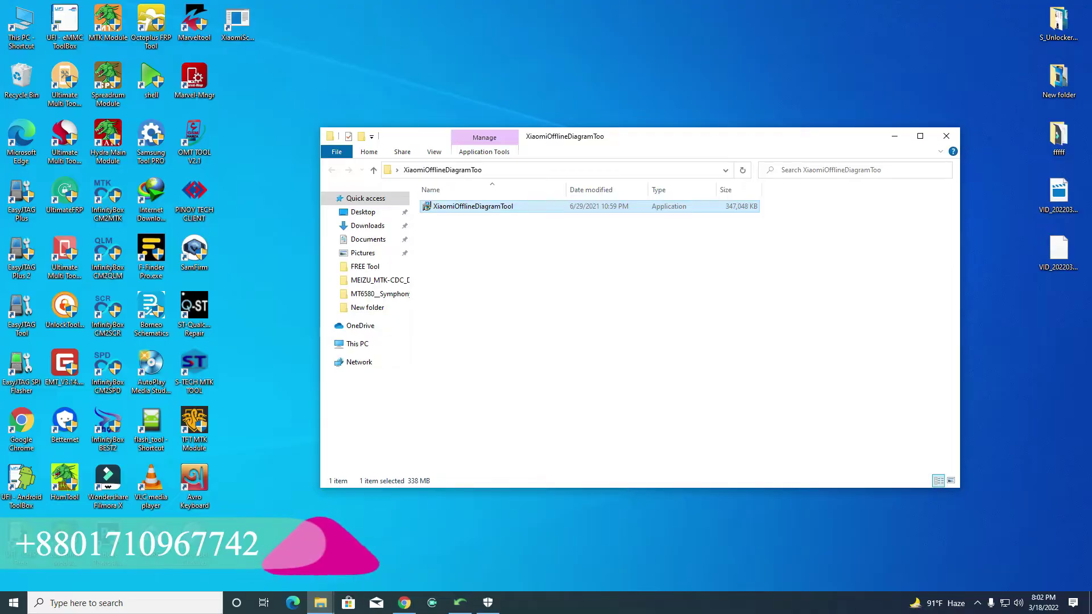
Reinstall XiaomiOfflineDiagramTool with the default folder and a desktop icon, and close the setup folder.
left_click(607, 404)
left_click(608, 404)
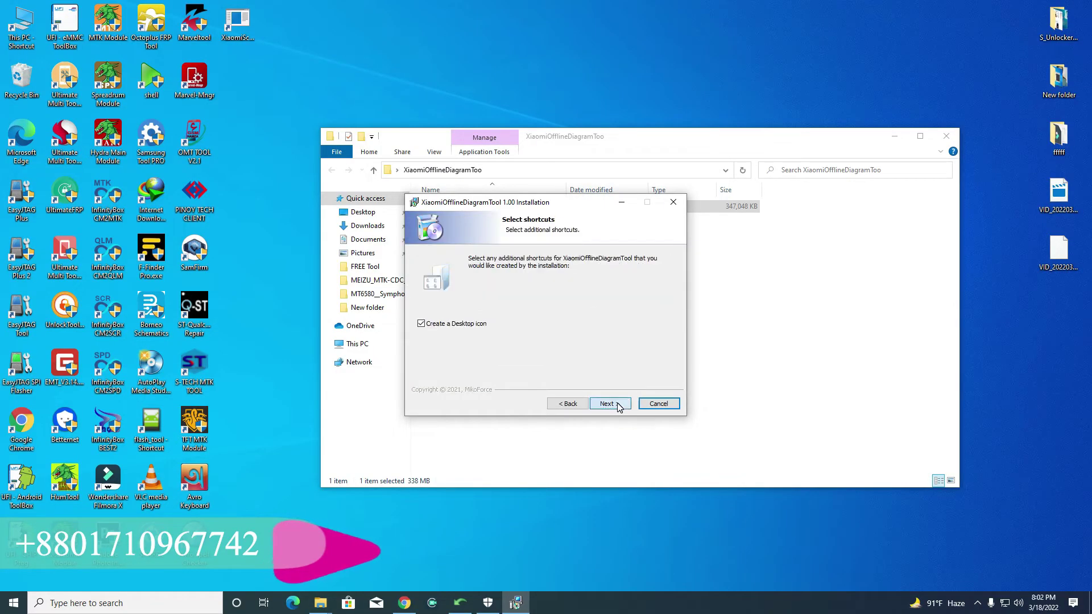
left_click(618, 404)
left_click(618, 403)
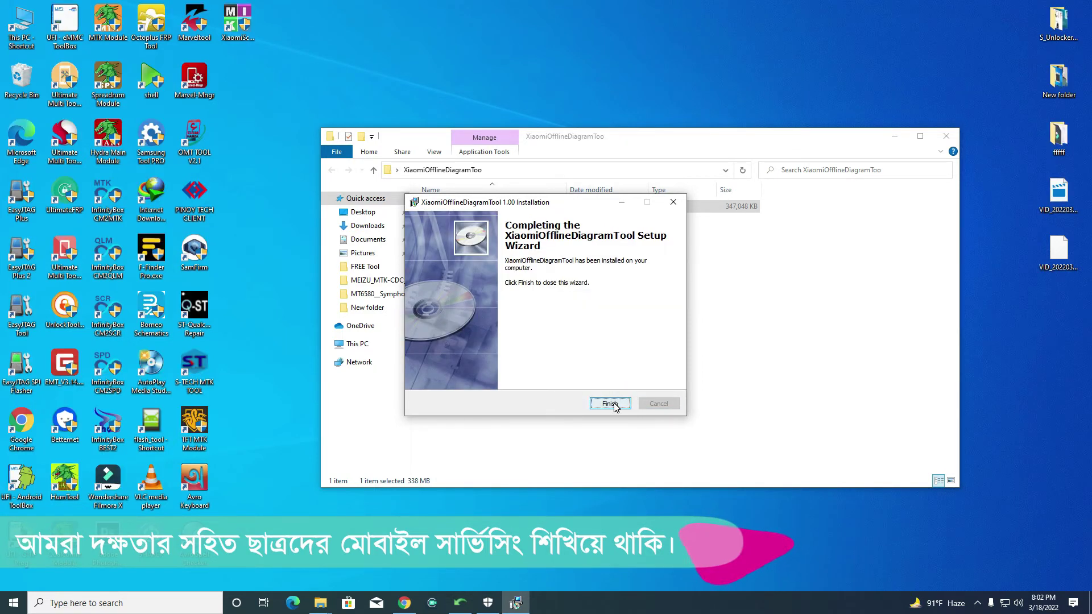
left_click(610, 403)
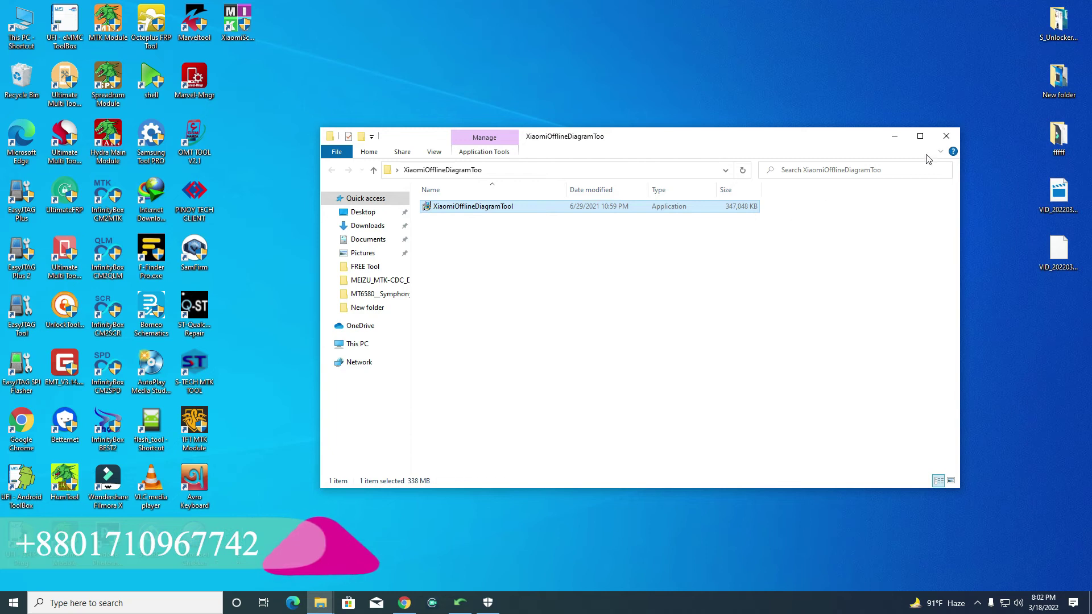
left_click(946, 137)
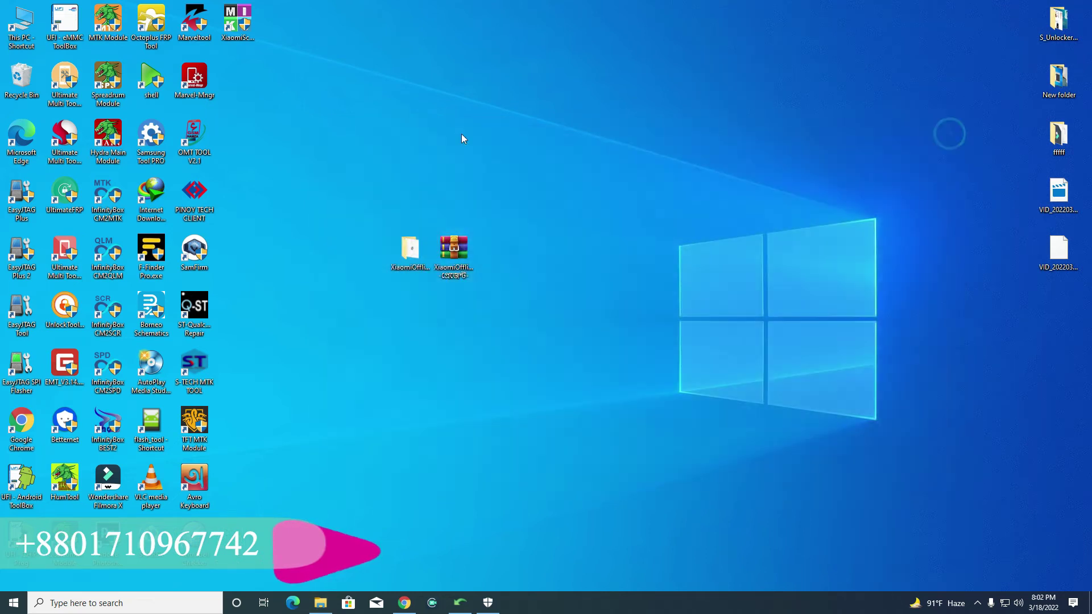
Launch the diagram tool from the XiaomiSchematic desktop shortcut, refreshing the desktop while it loads.
right_click(268, 20)
left_click(285, 52)
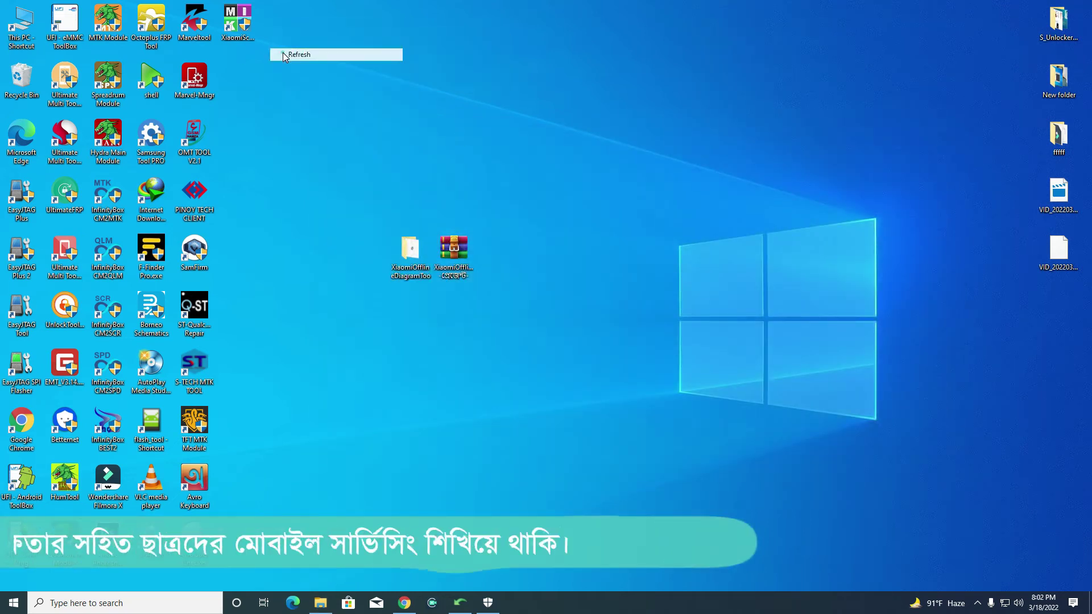
left_click(245, 23)
double_click(245, 20)
left_click(500, 389)
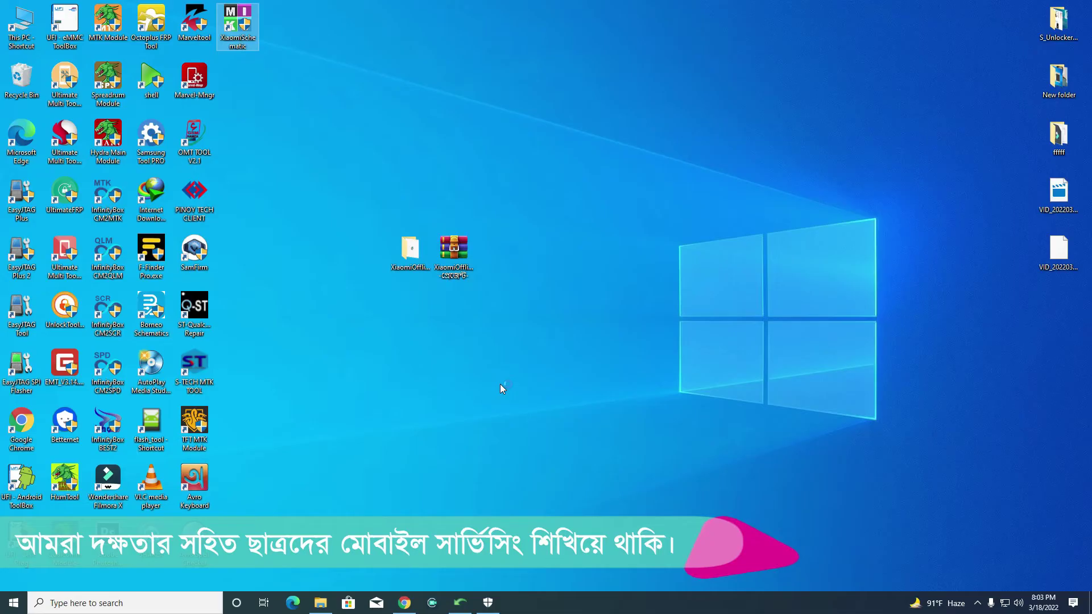
right_click(330, 61)
right_click(318, 62)
left_click(328, 98)
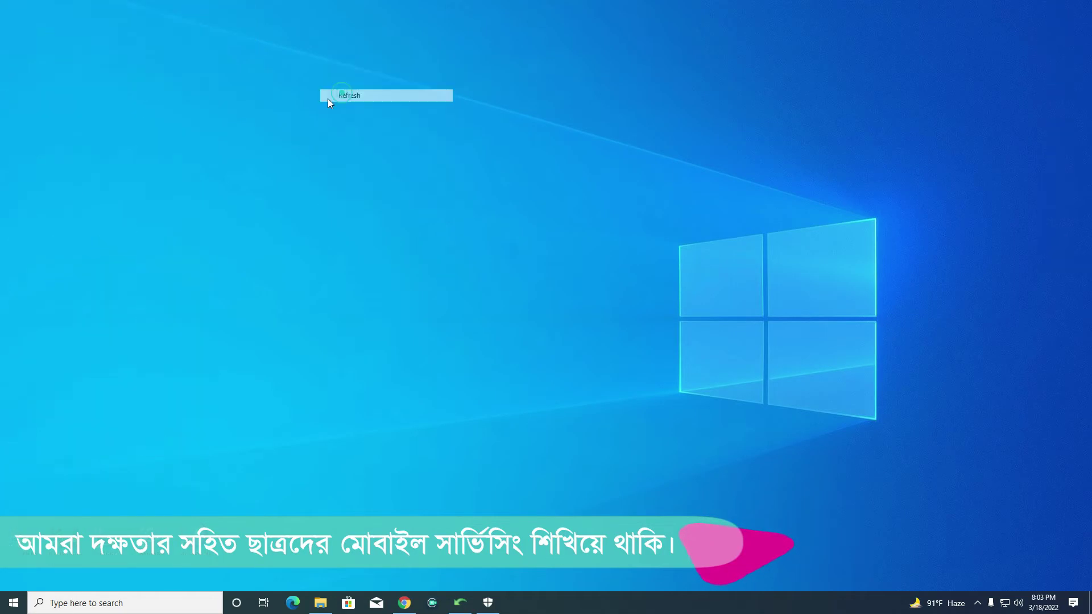
right_click(285, 65)
left_click(312, 100)
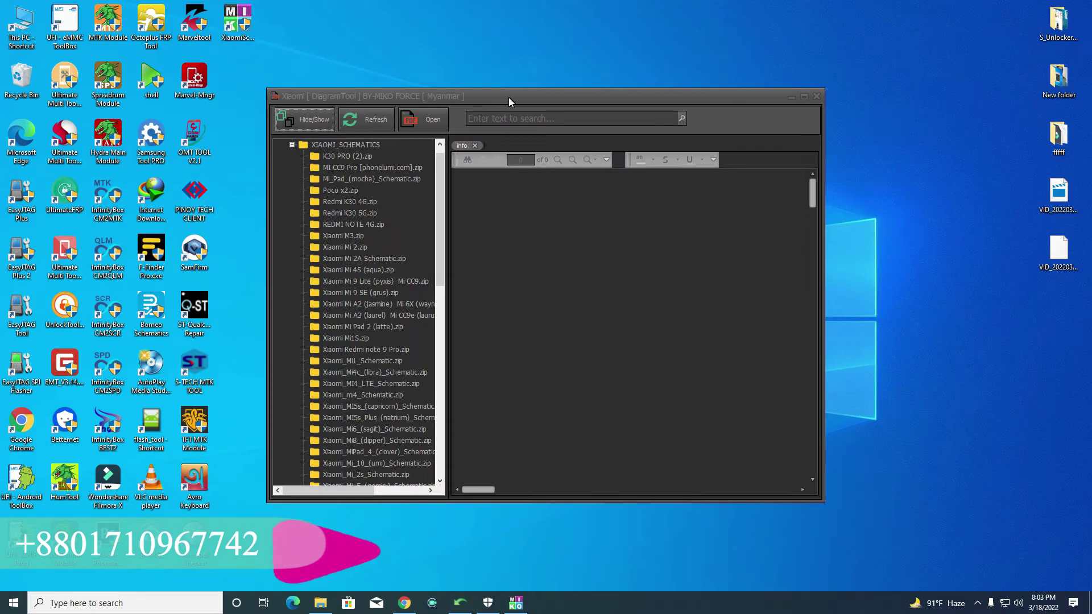
Expand the Xiaomi_Redmi_Note_7_(lavender) archive in the schematics list and try to open its first PDF.
scroll(338, 222, "down", 15)
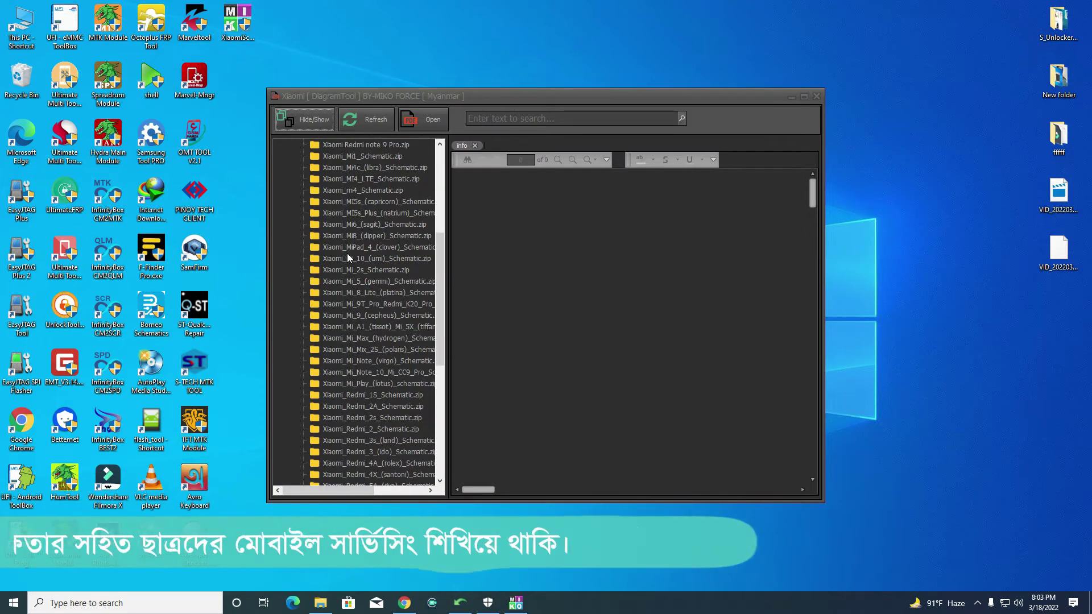
left_click(439, 371)
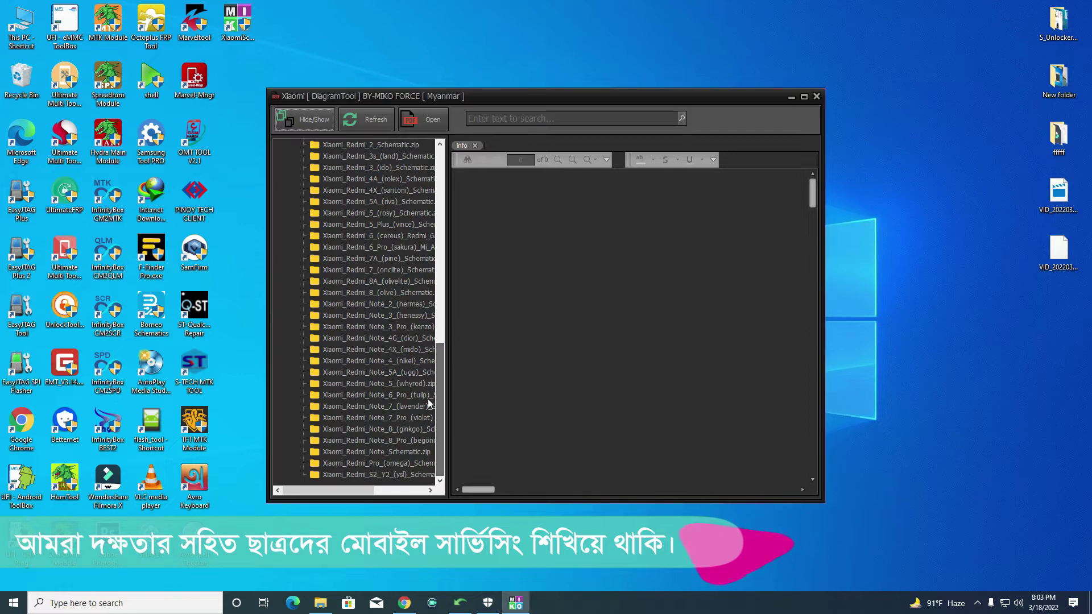
double_click(373, 406)
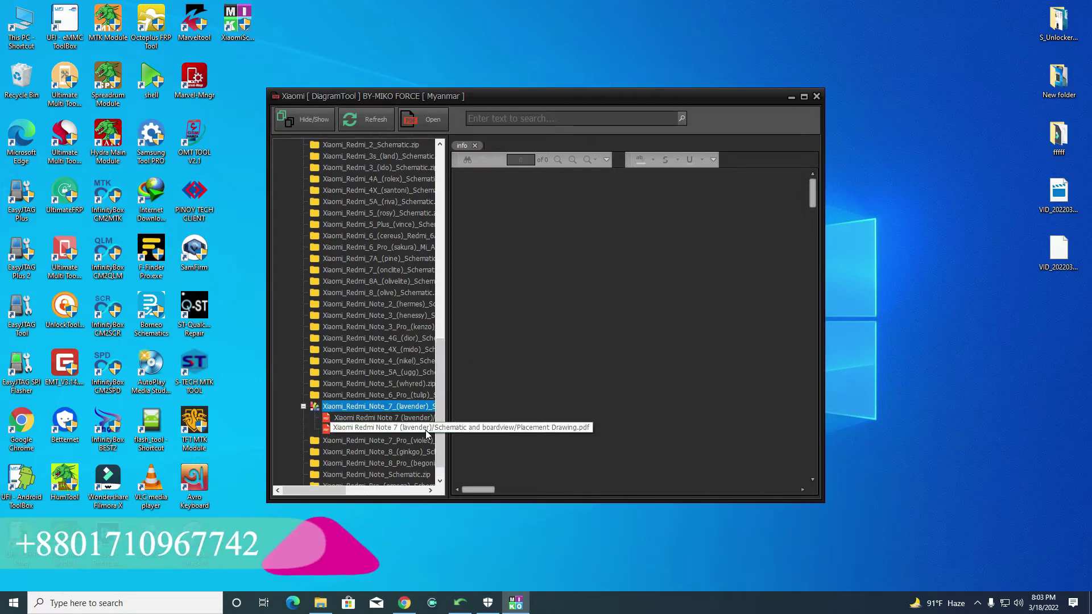
double_click(373, 420)
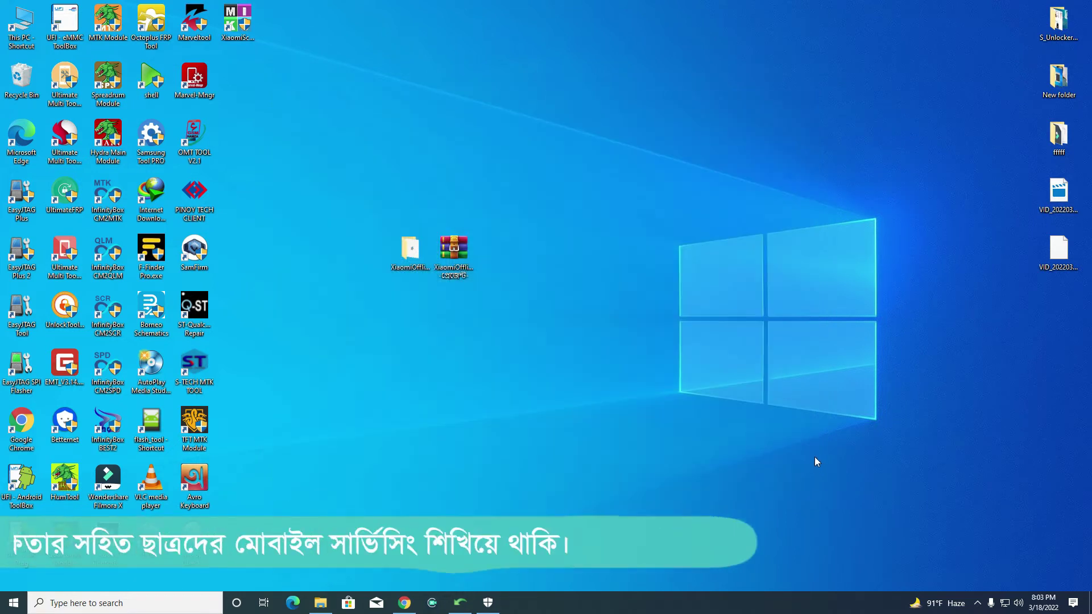
Try to relaunch the diagram tool from its desktop shortcut and delete the broken XiaomiSchematic shortcut.
right_click(529, 276)
left_click(566, 307)
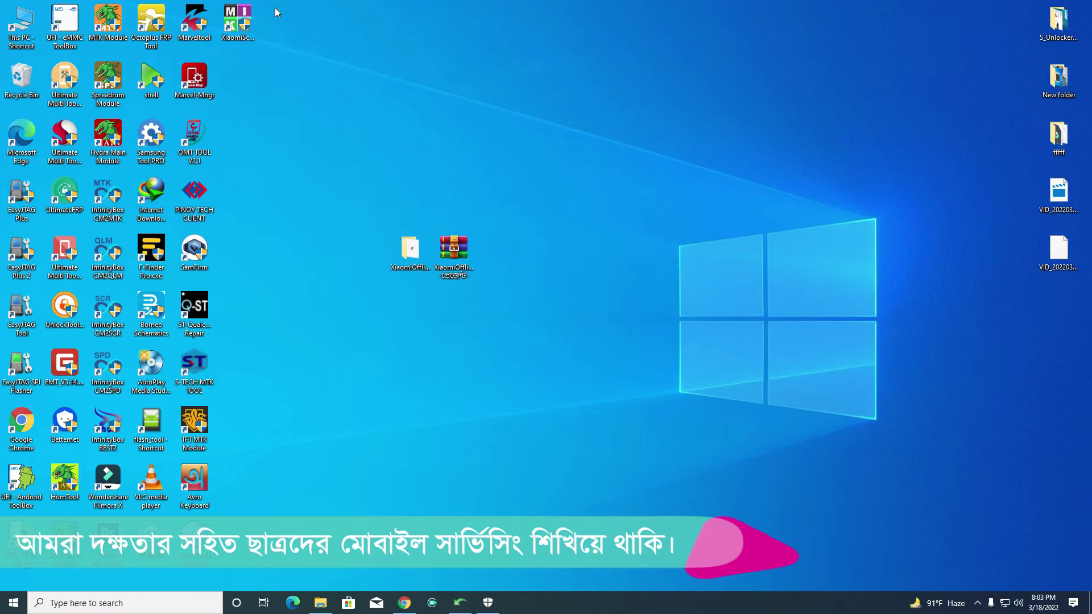
double_click(241, 16)
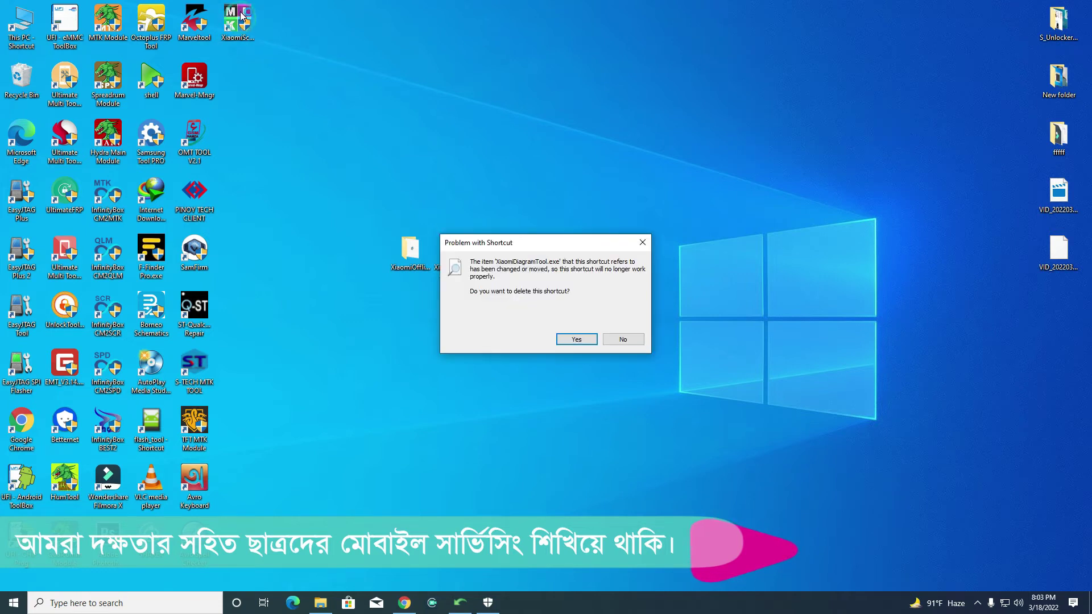
left_click(577, 339)
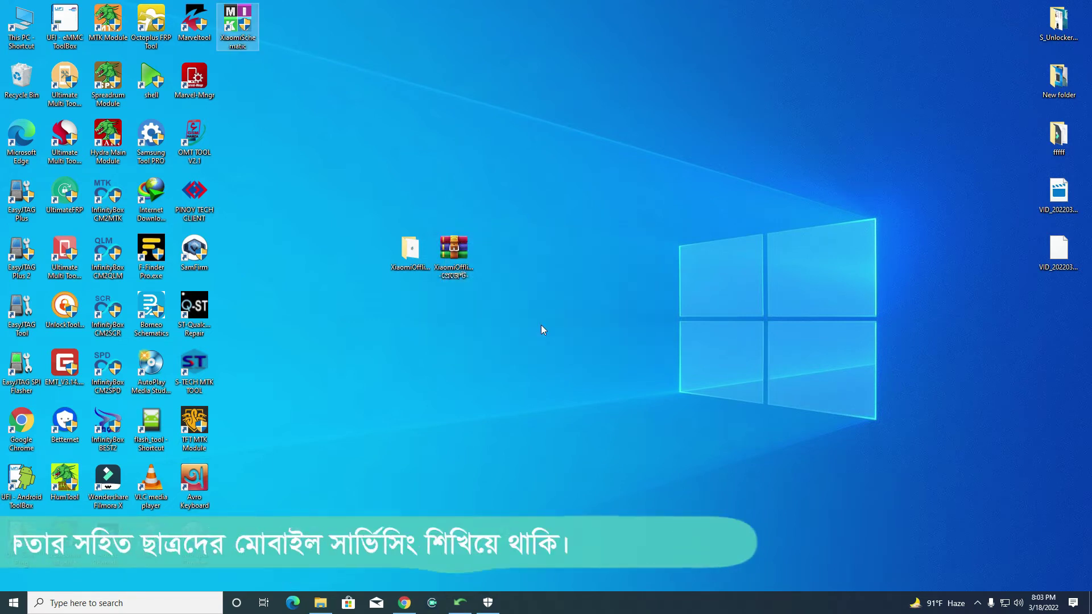
Run the XiaomiOfflineDiagramTool setup again from the XiaomiOfflineDiagramToo folder, complete the installation with default options, and close the folder.
double_click(410, 251)
left_click(476, 207)
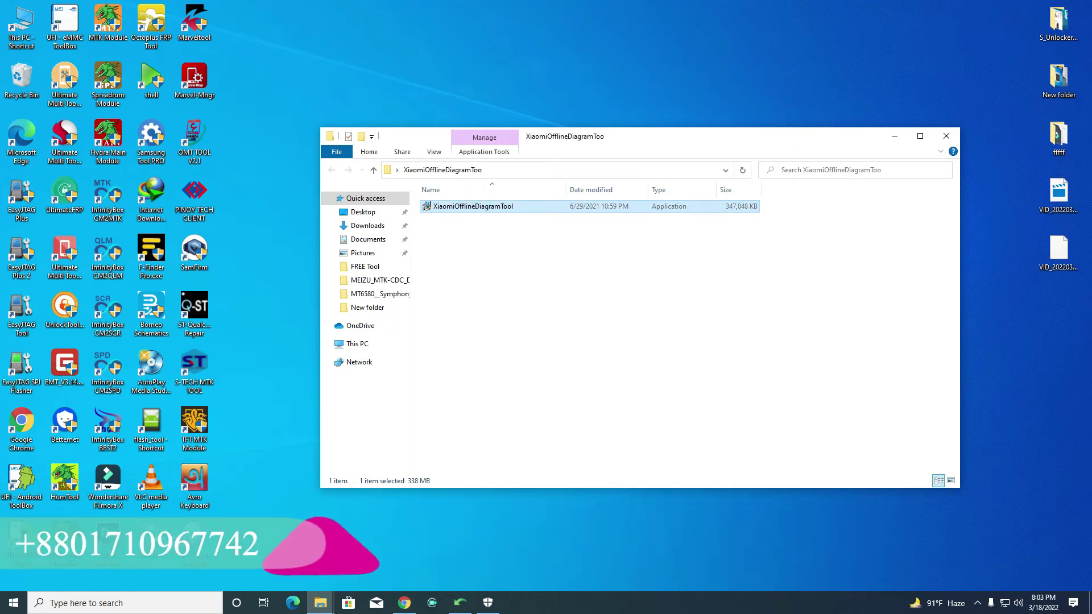
left_click(609, 404)
left_click(610, 405)
left_click(611, 405)
left_click(610, 405)
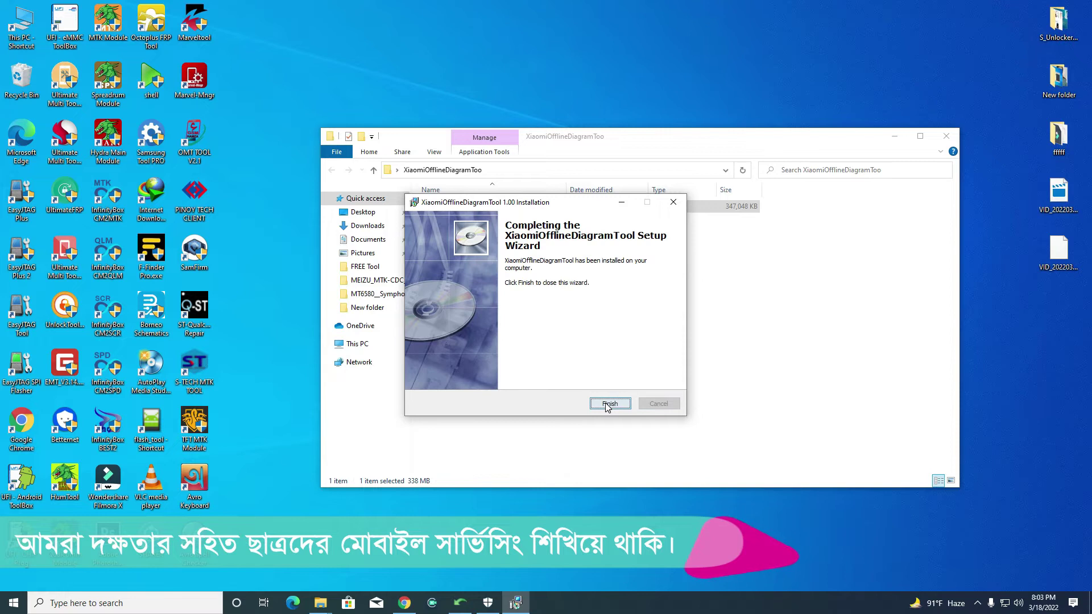
left_click(609, 404)
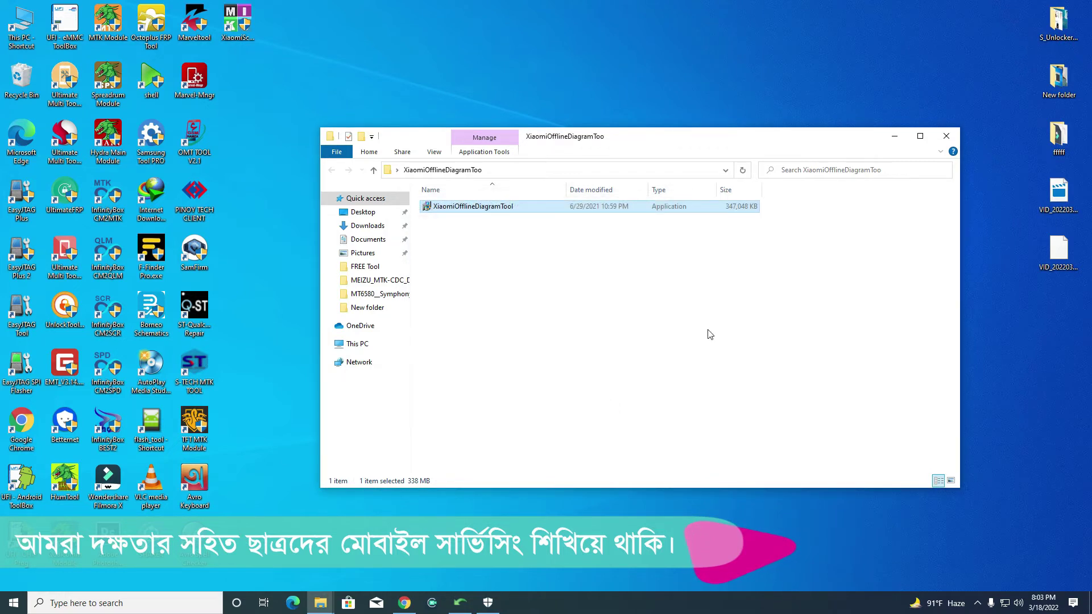
left_click(946, 136)
Refresh the desktop and launch the reinstalled diagram tool from its XiaomiSchematic desktop shortcut.
right_click(317, 88)
left_click(359, 115)
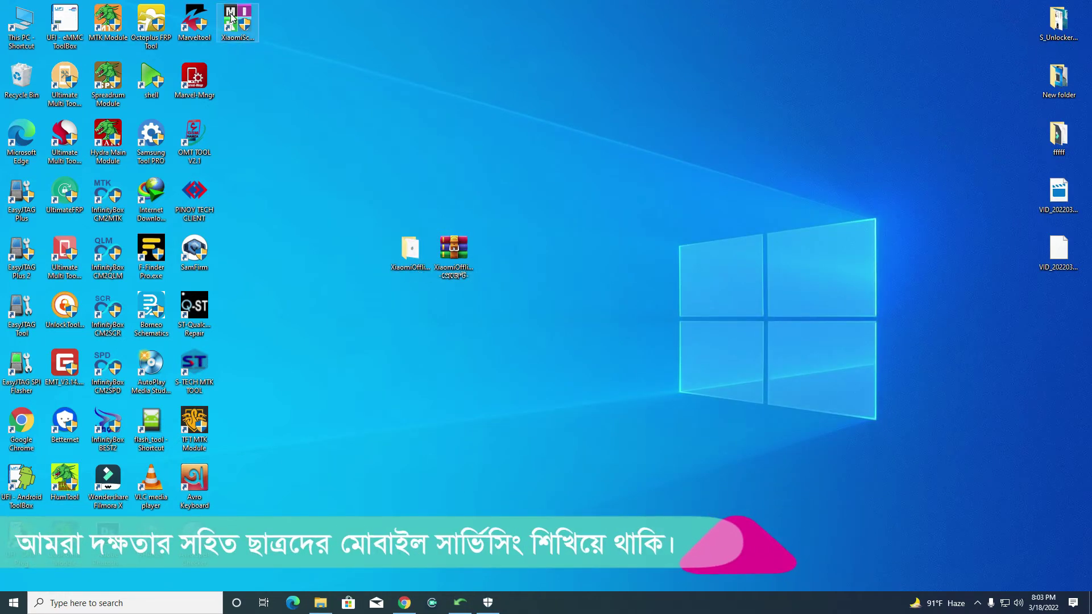
right_click(231, 17)
left_click(257, 97)
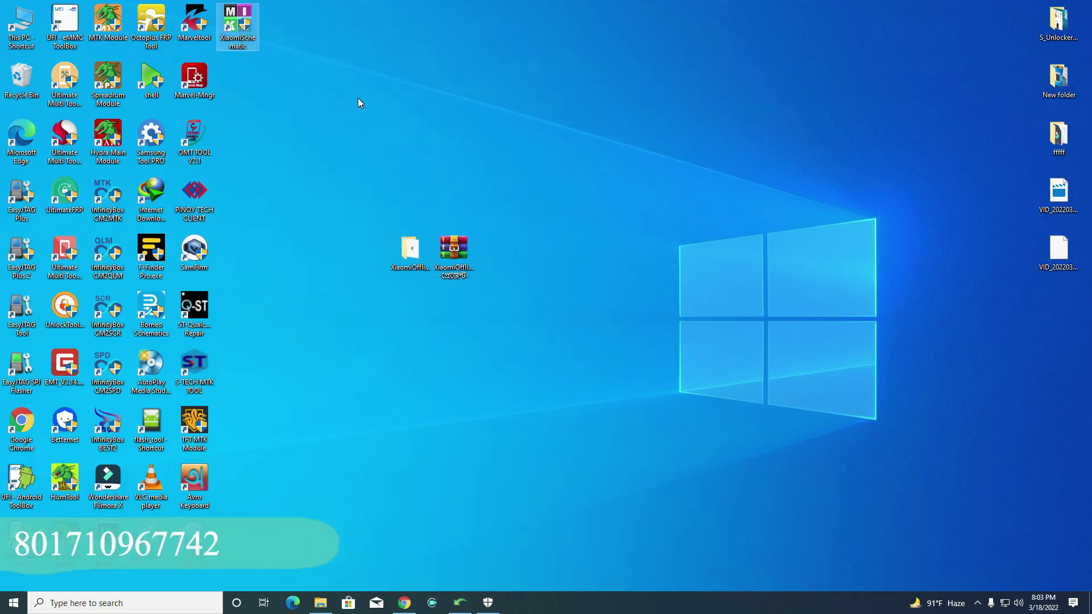
right_click(357, 98)
left_click(390, 132)
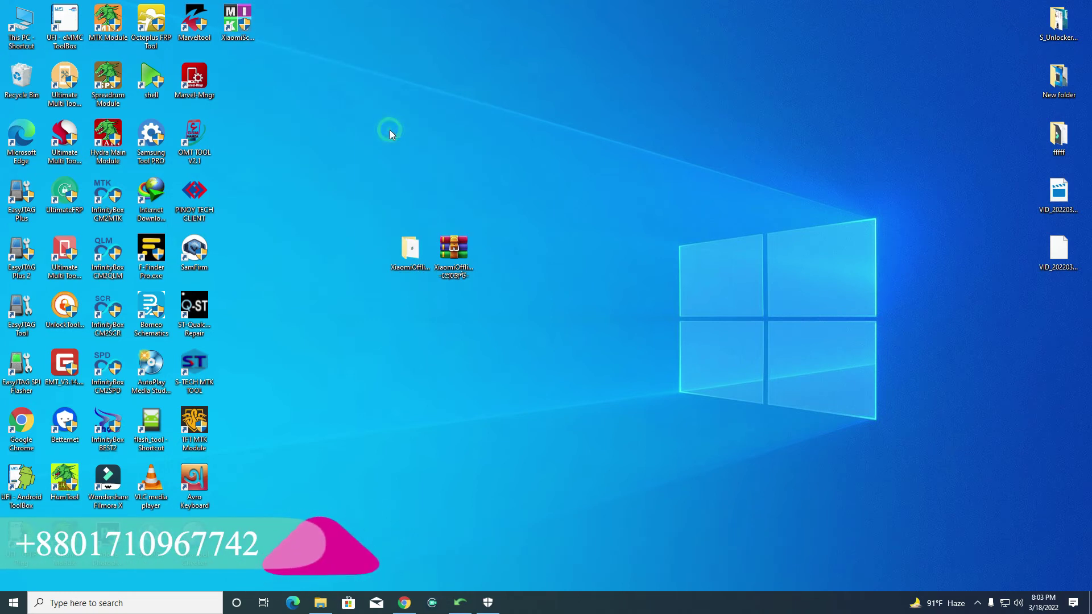
left_click(488, 603)
left_click(488, 602)
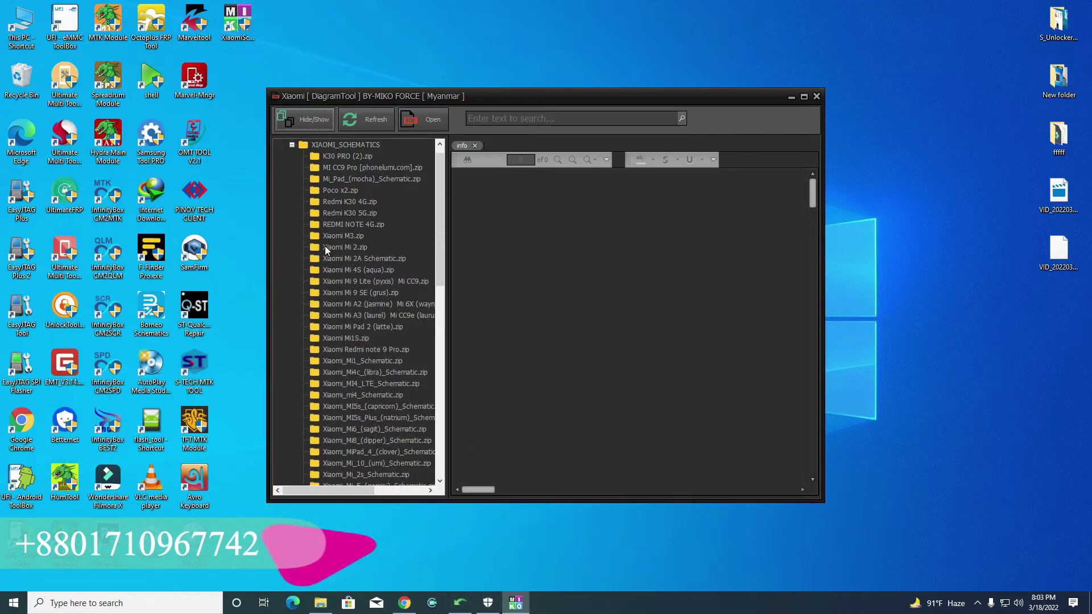
Expand Xiaomi_Redmi_2A_Schematic.zip in the schematics list and open Xiaomi Redmi 2A Schematic.pdf.
scroll(334, 236, "down", 12)
double_click(333, 236)
left_click(428, 120)
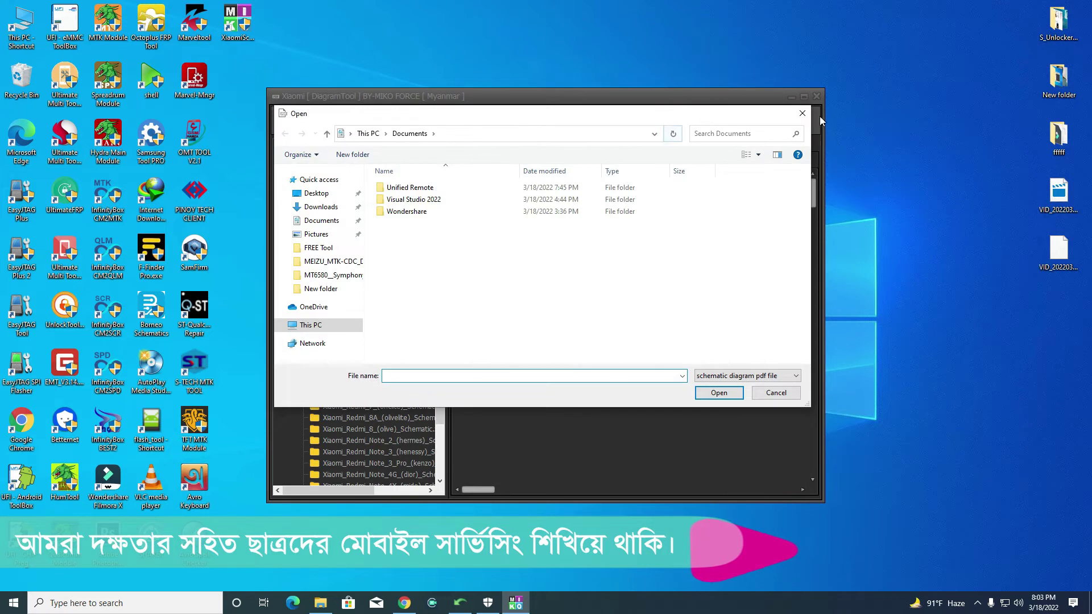
left_click(803, 113)
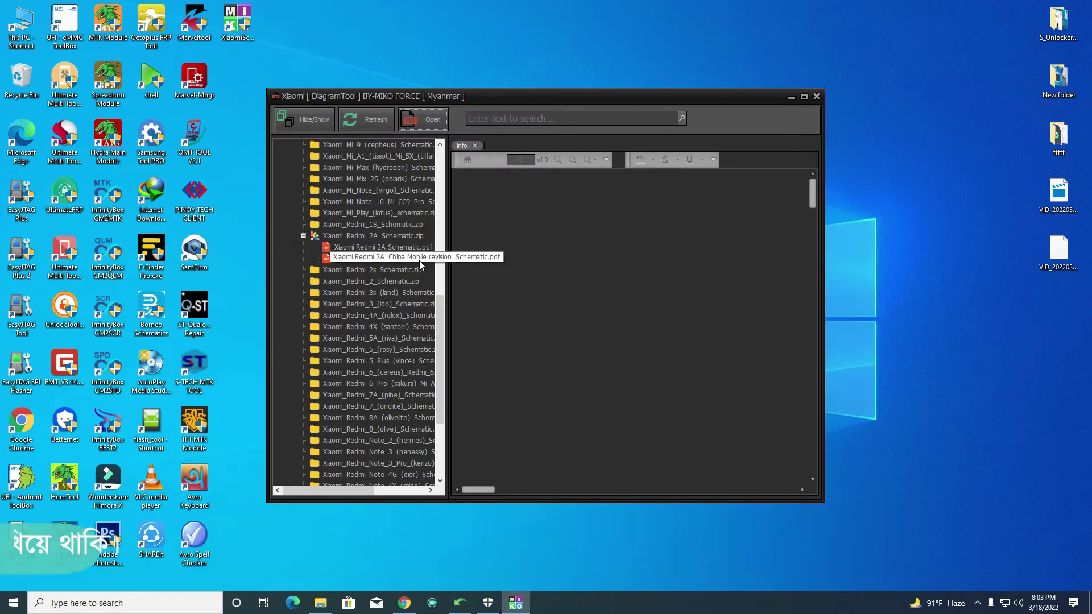
left_click(390, 246)
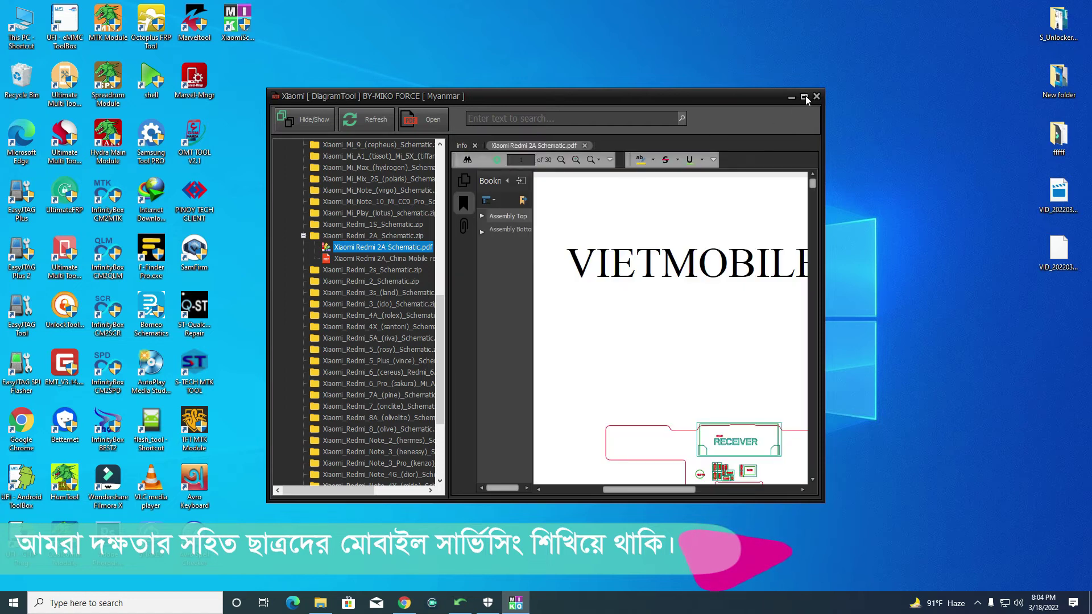
Maximize the diagram tool window and look through the Xiaomi Redmi 2A schematic pages, ending at the board layout on page 1.
left_click(805, 95)
scroll(657, 357, "down", 10)
scroll(657, 357, "down", 10)
scroll(659, 360, "down", 8)
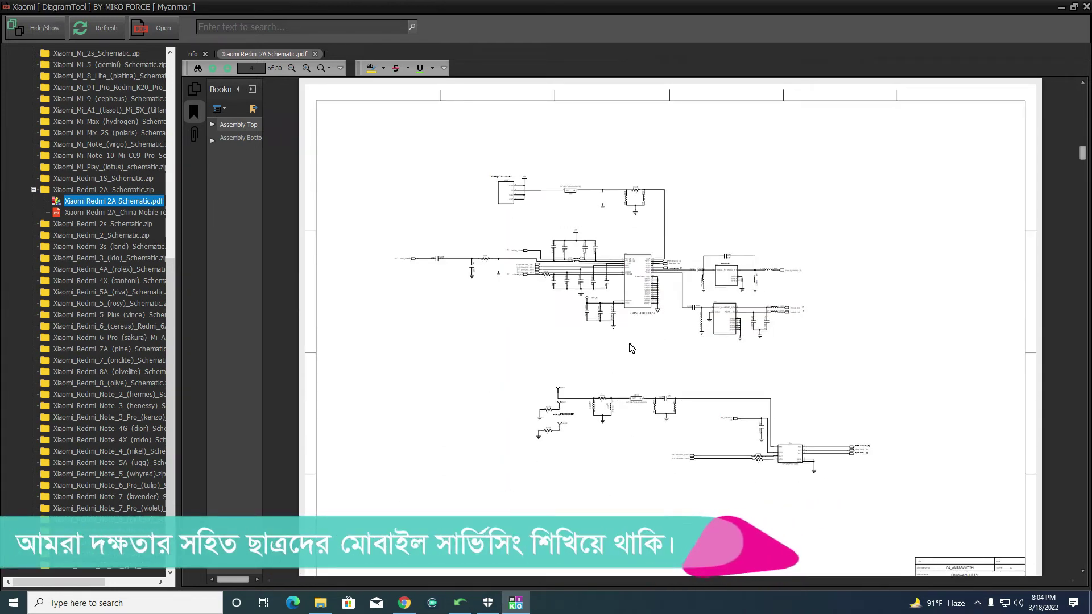
scroll(632, 348, "down", 8)
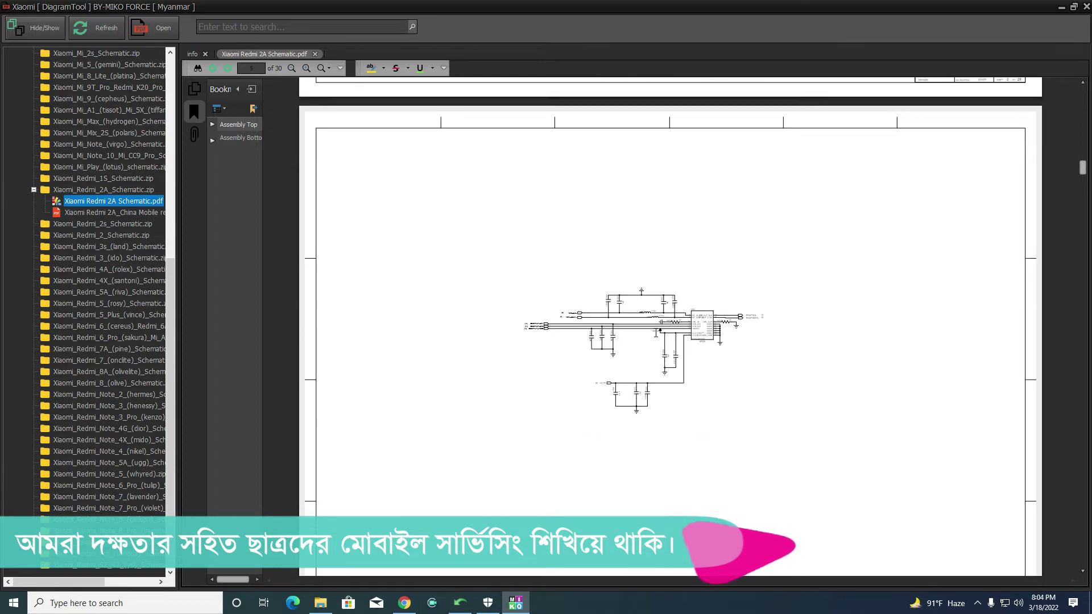
scroll(560, 269, "up", 8)
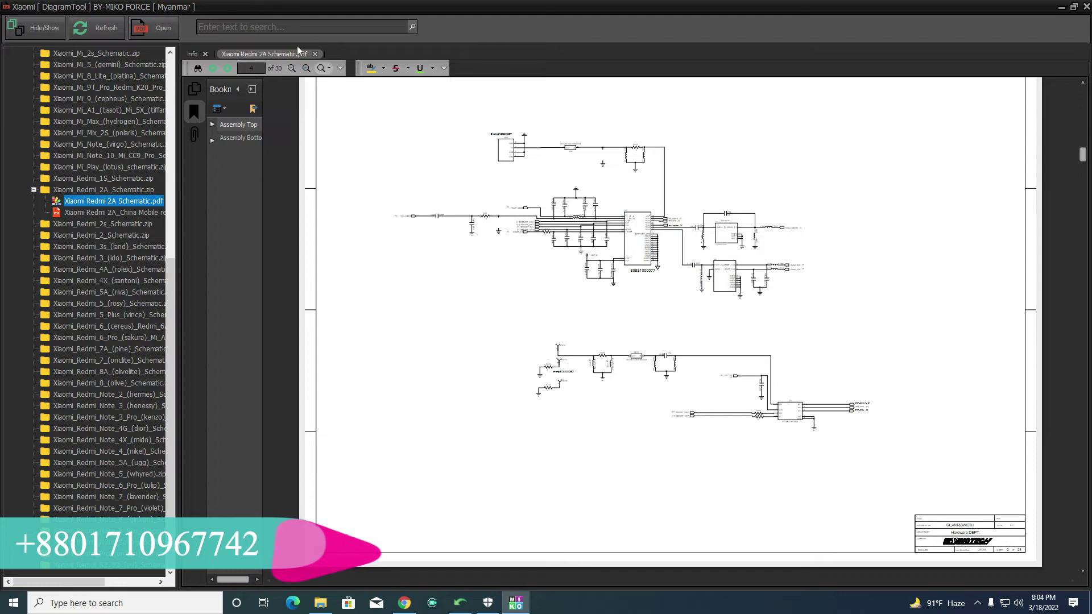
scroll(520, 308, "up", 3)
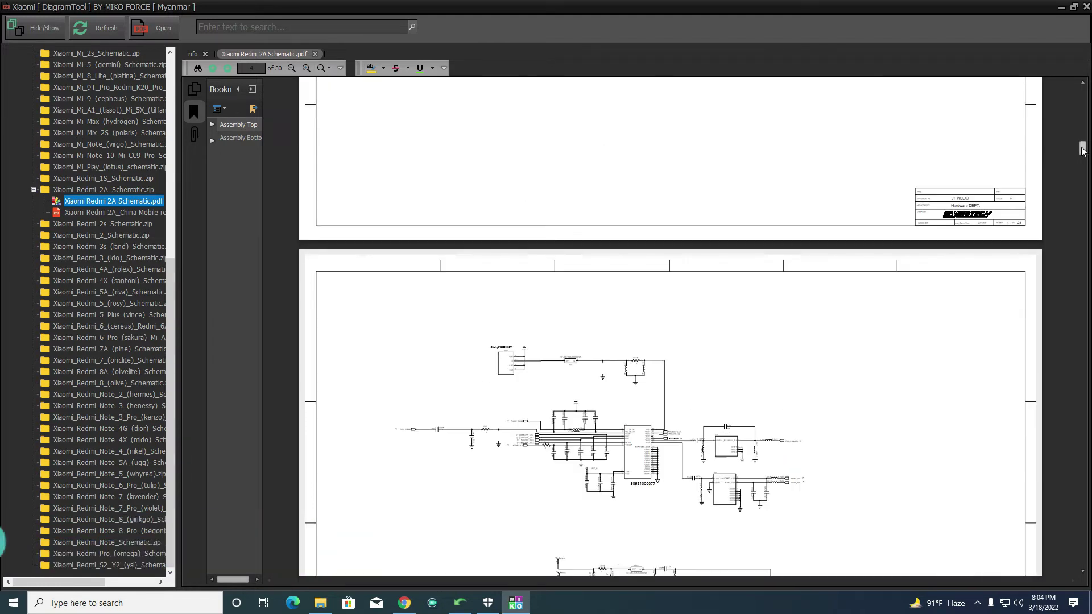
left_click_drag(1082, 149, 1086, 91)
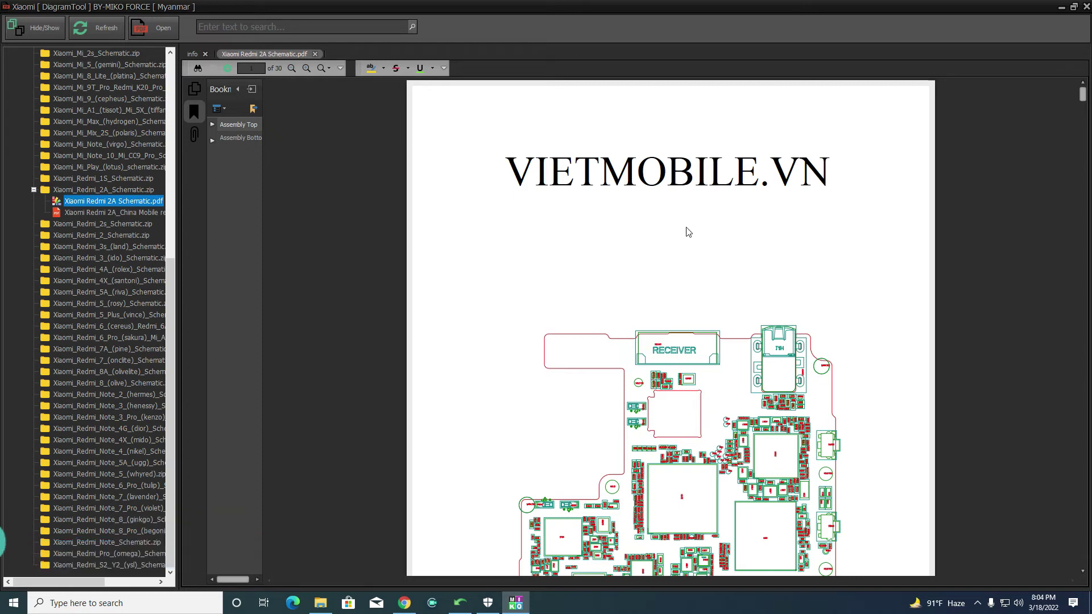
scroll(683, 234, "down", 3)
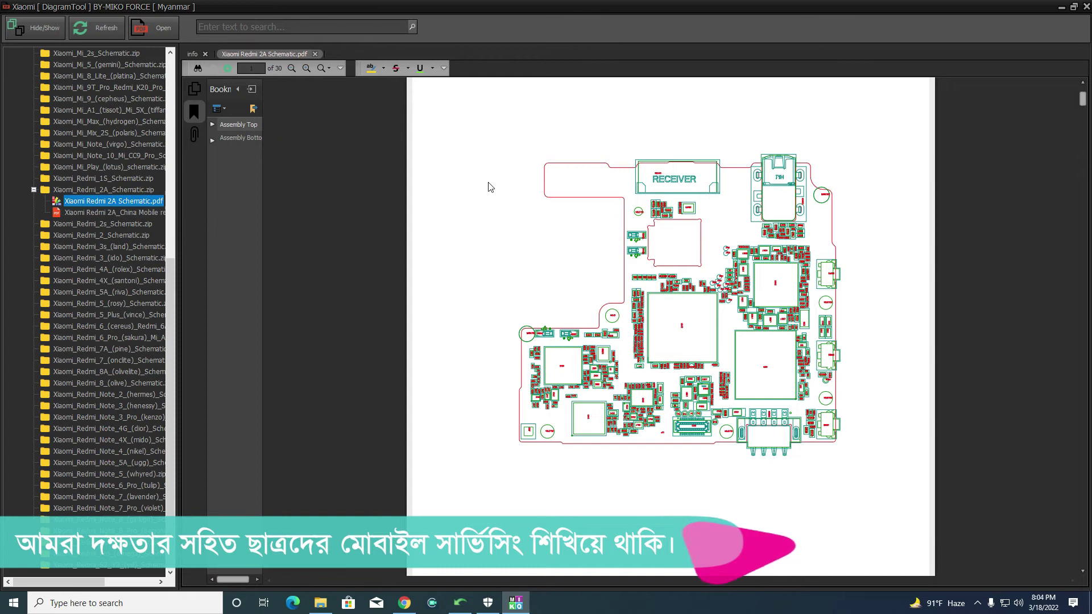
Open Xiaomi Redmi 2A_China Mobile revision_Schematic.pdf from the same archive and look through its first circuit pages.
left_click(104, 214)
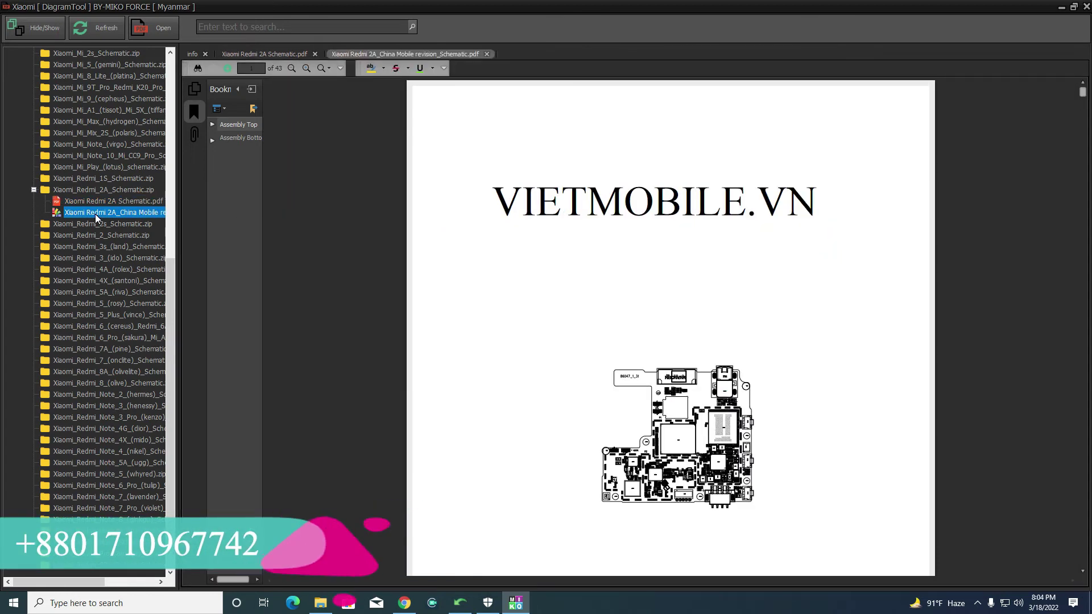
scroll(578, 360, "down", 15)
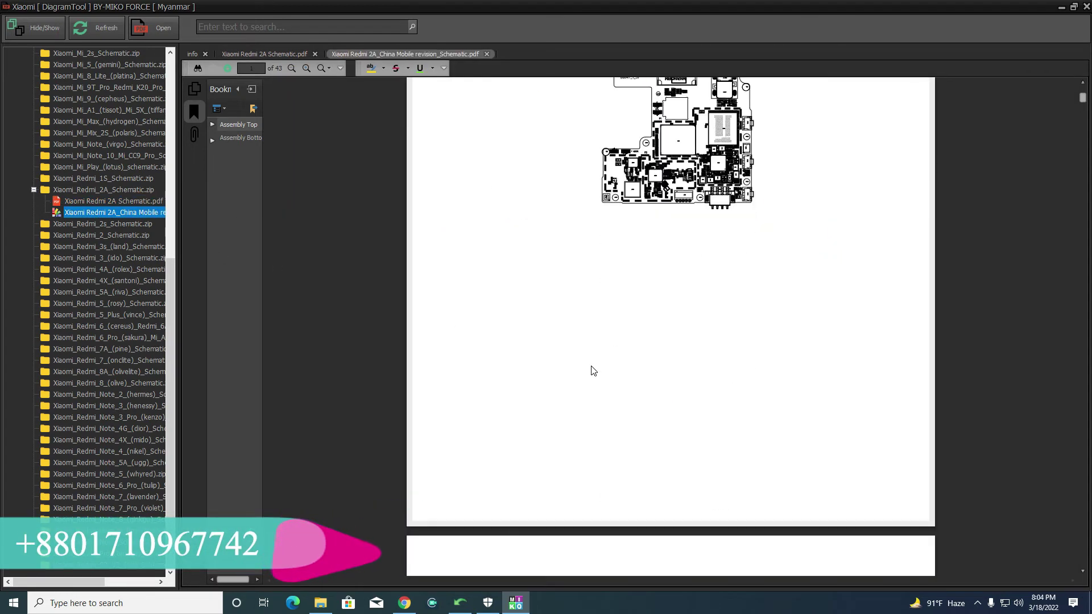
scroll(589, 372, "down", 5)
scroll(589, 373, "up", 2)
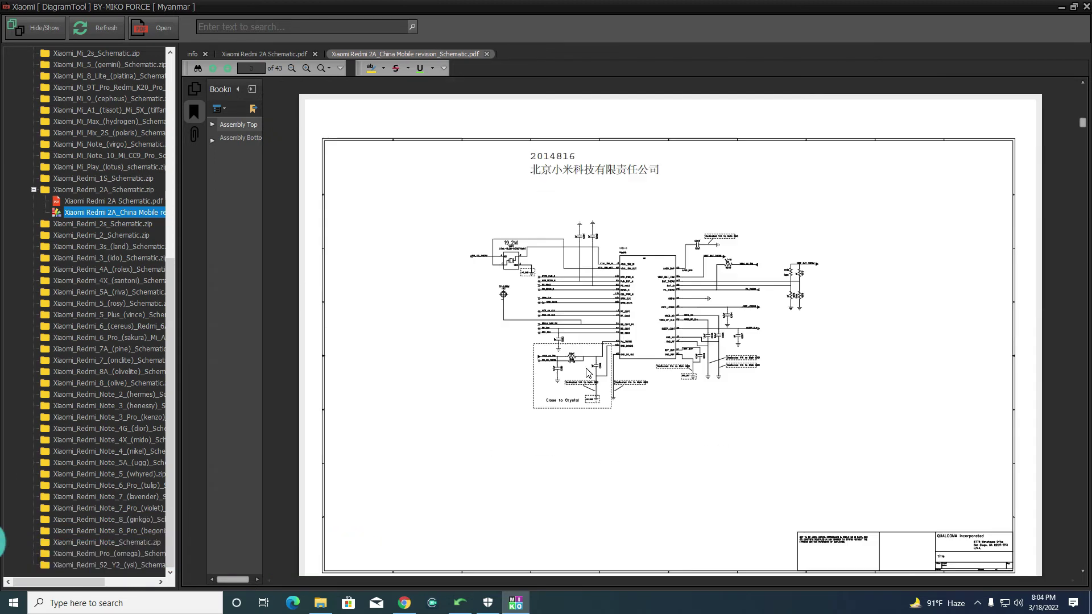
scroll(587, 373, "down", 10)
scroll(588, 372, "down", 10)
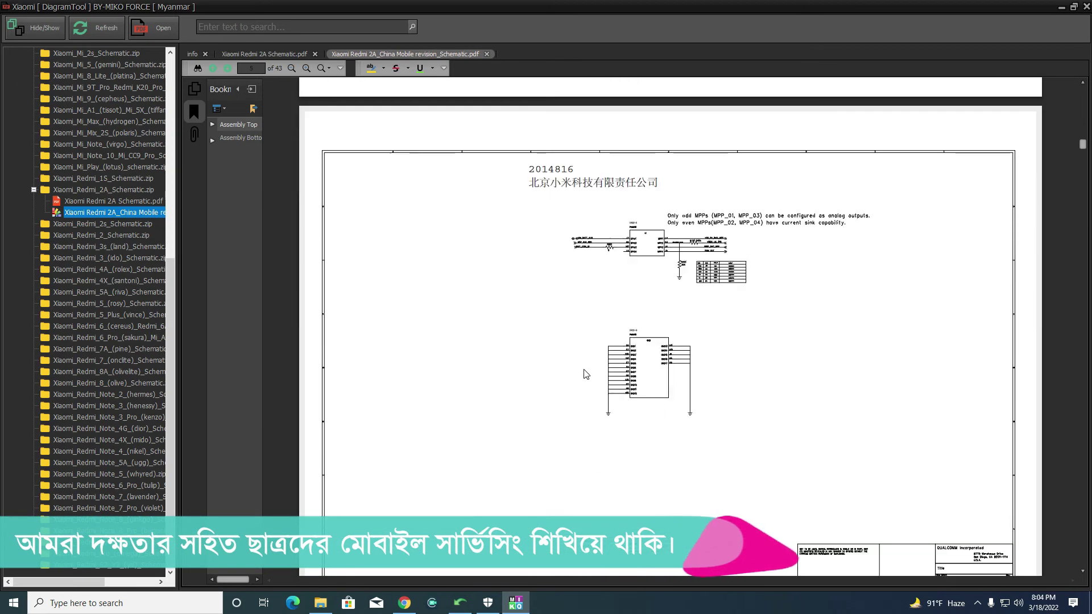
Restore the tool window to its smaller size, shift it slightly on the desktop, and examine further circuit pages of the China Mobile revision.
double_click(608, 5)
scroll(653, 314, "down", 10)
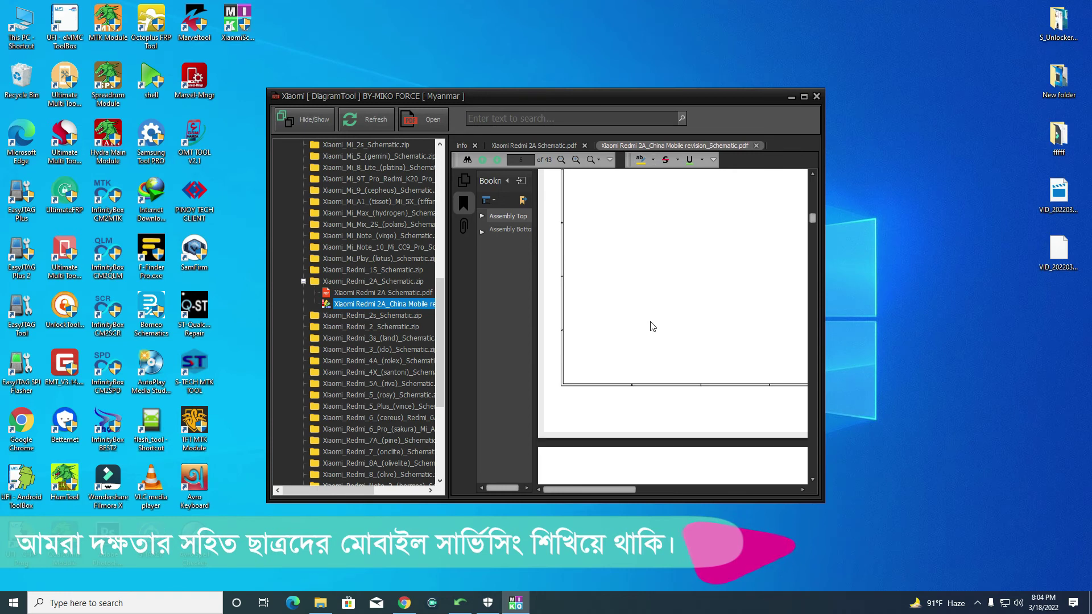
left_click_drag(610, 490, 664, 490)
scroll(670, 404, "down", 5)
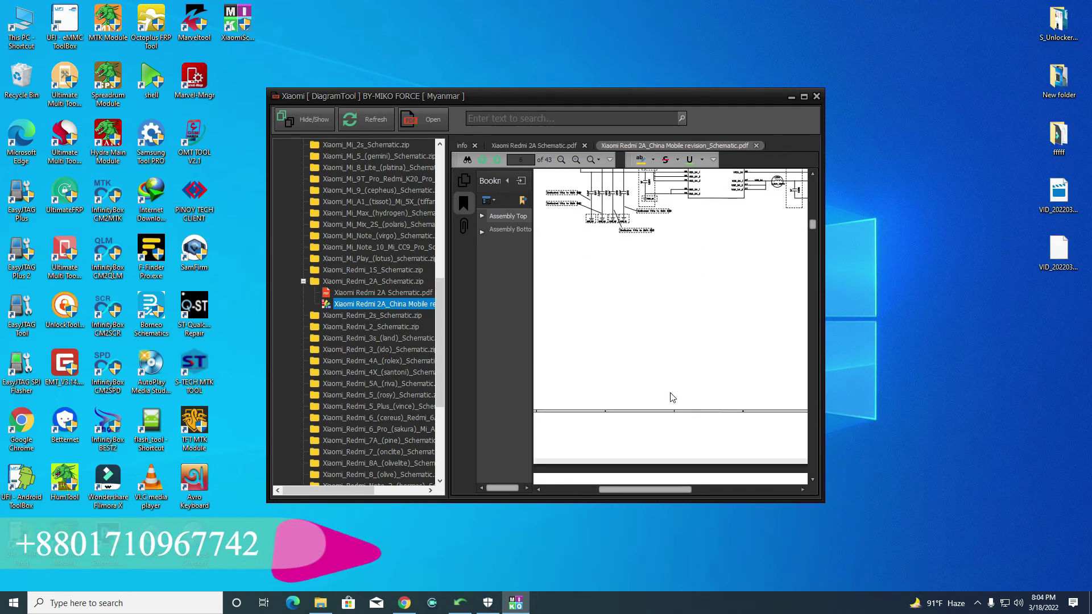
scroll(671, 310, "up", 2)
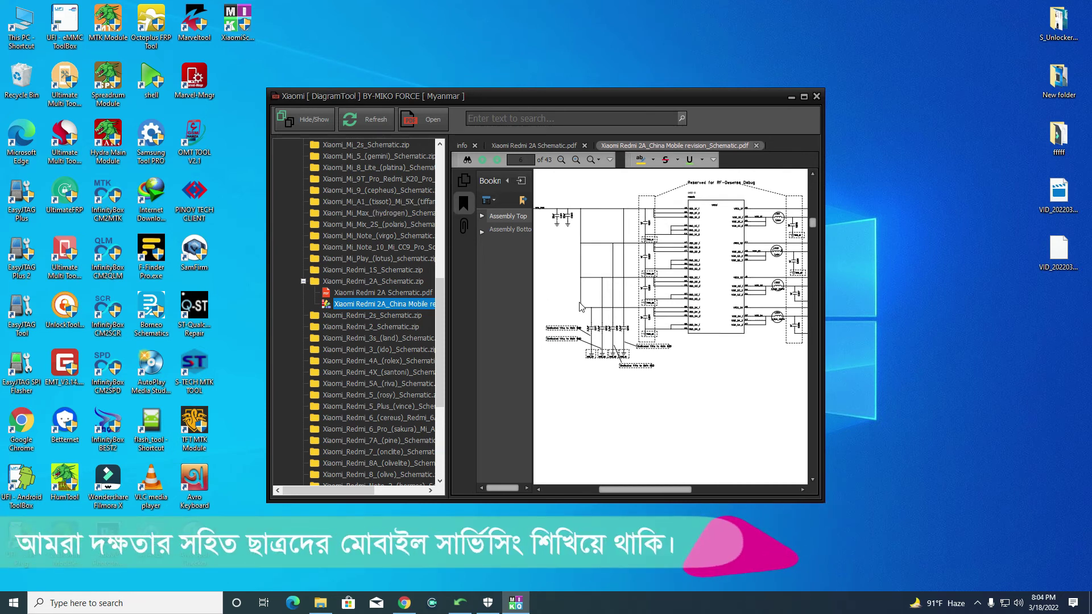
left_click_drag(510, 97, 521, 102)
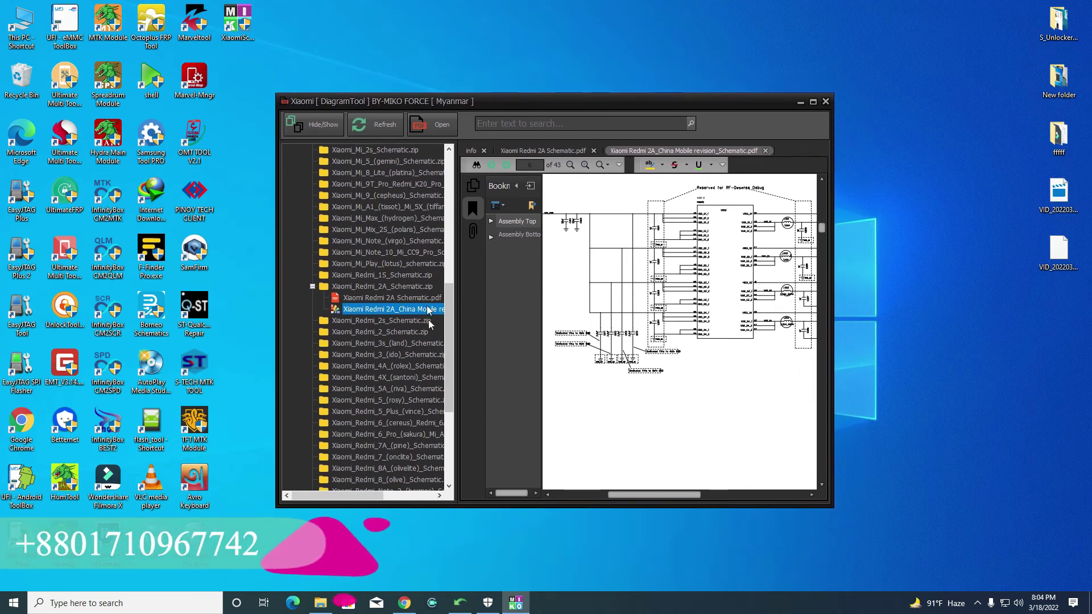
Look through the remaining Xiaomi models in the schematics list and return to the start of the XIAOMI_SCHEMATICS folder.
scroll(451, 295, "down", 5)
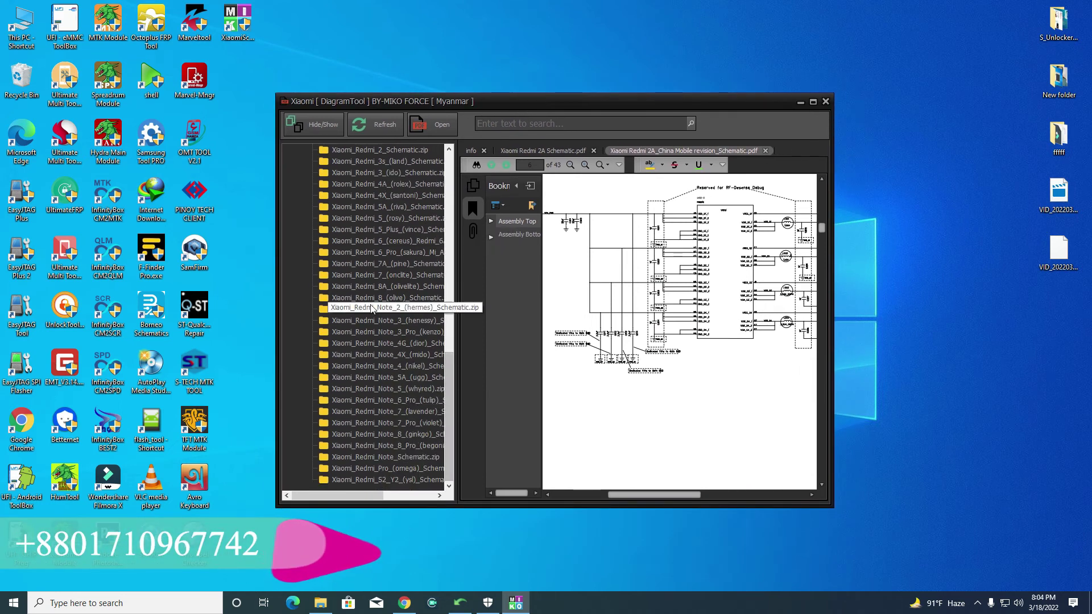
left_click_drag(449, 398, 455, 155)
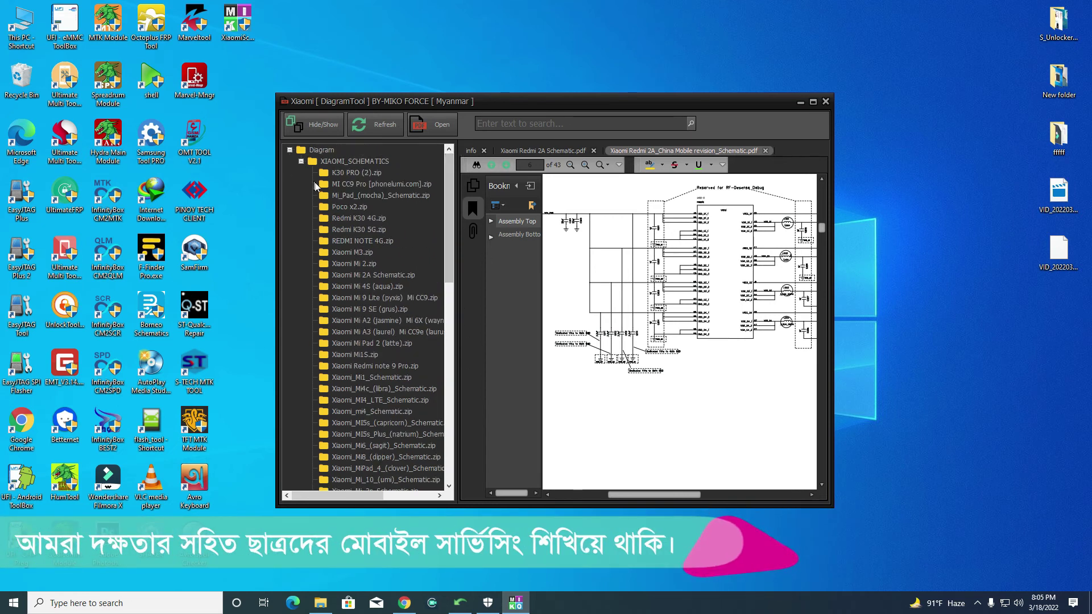